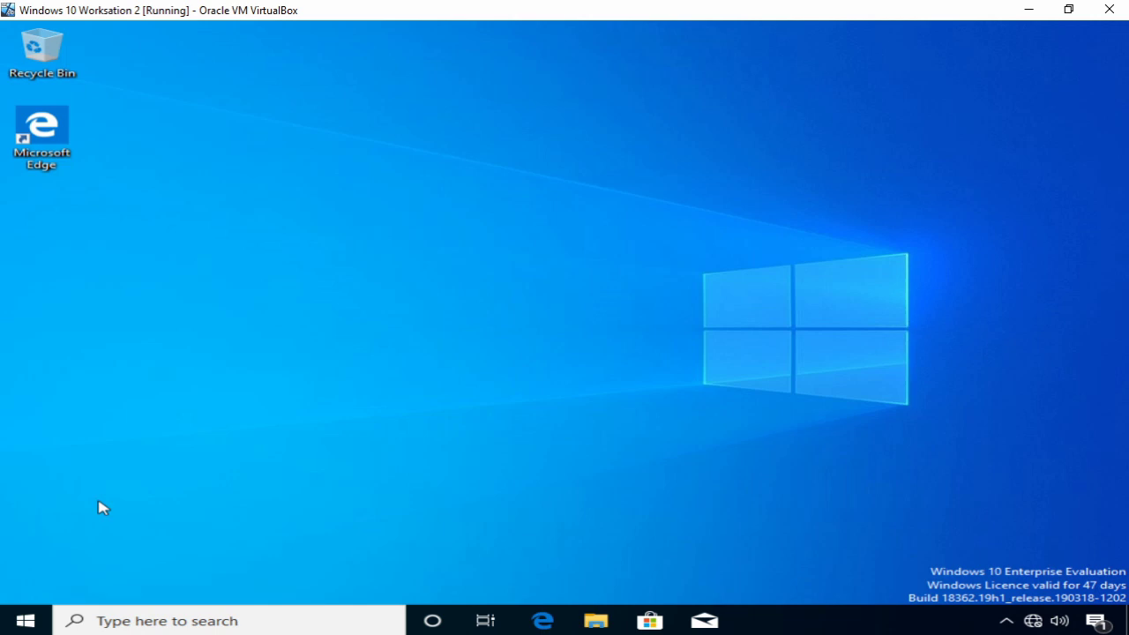
Open an administrator Command Prompt on the workstation and enter nslookup server1.training.ittaster.com
right_click(26, 620)
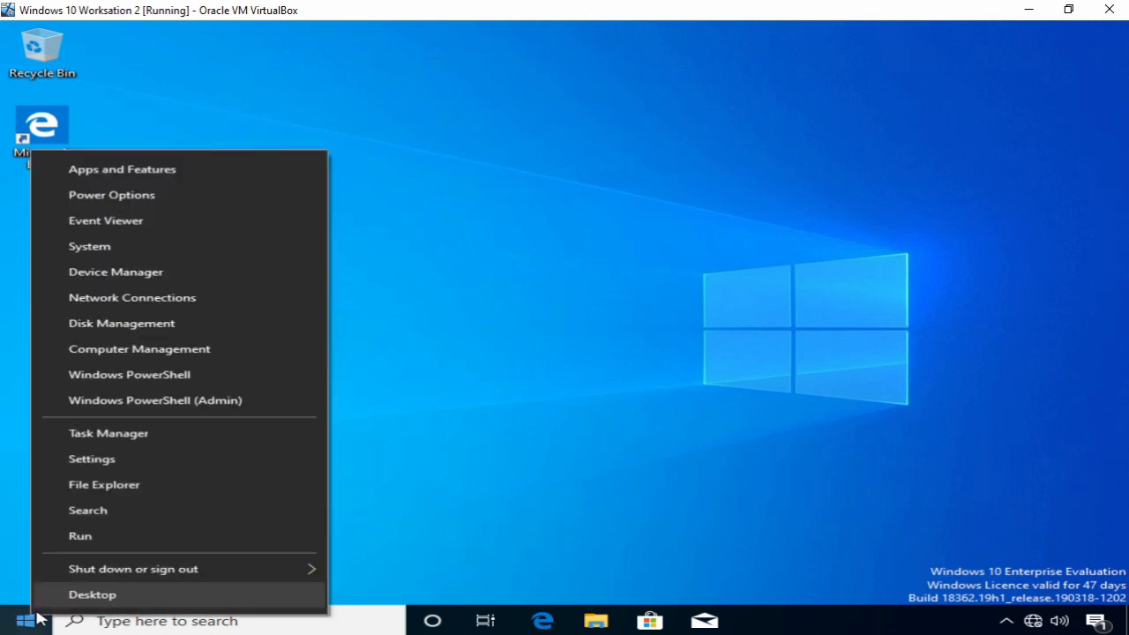
click(76, 536)
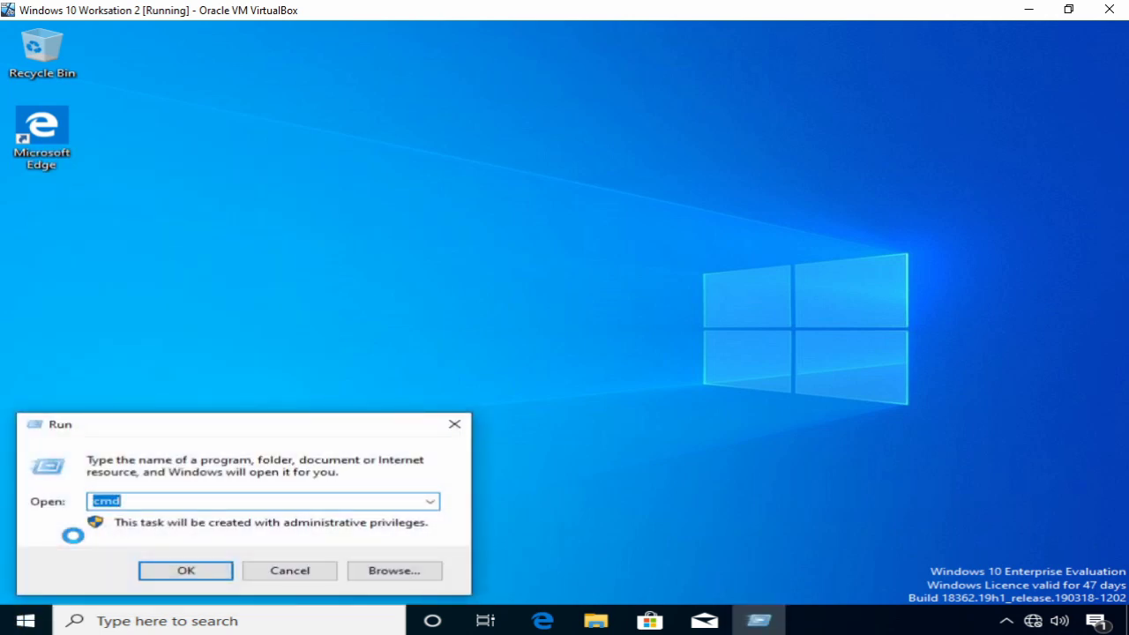
key(Return)
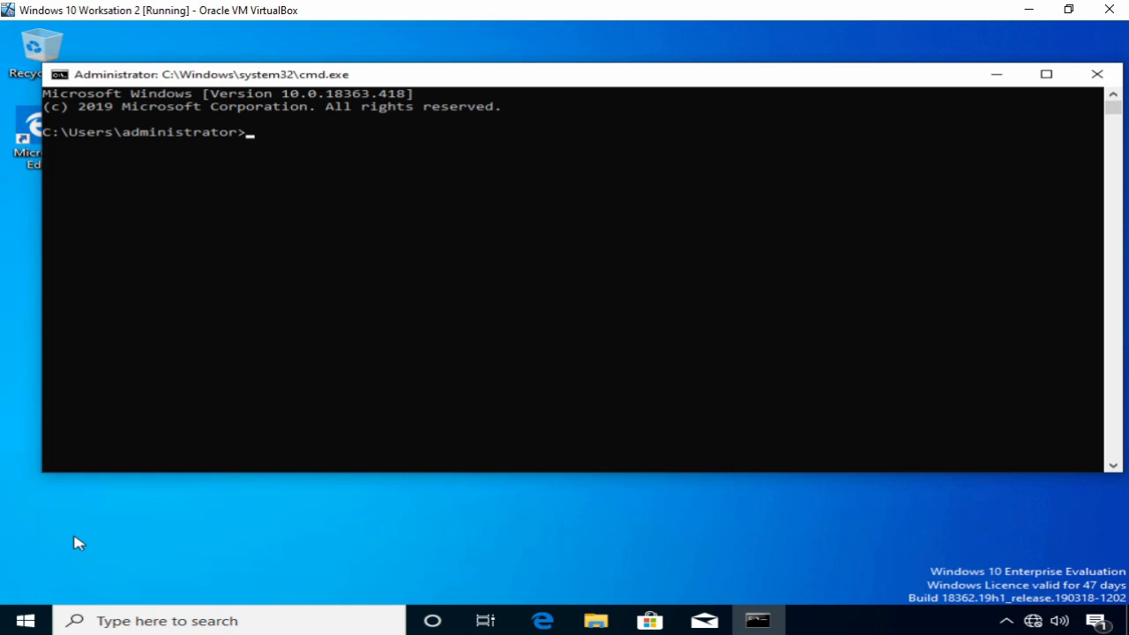
text(ns)
text(looku)
text(p)
text( server1)
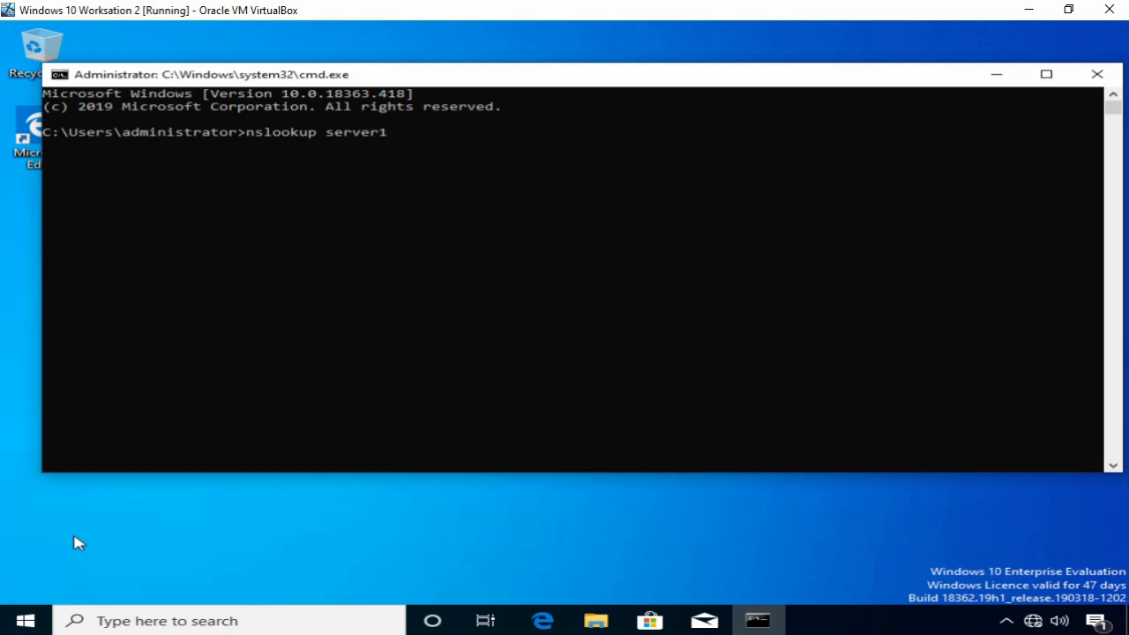
text(.)
text(training)
text(.ittaster)
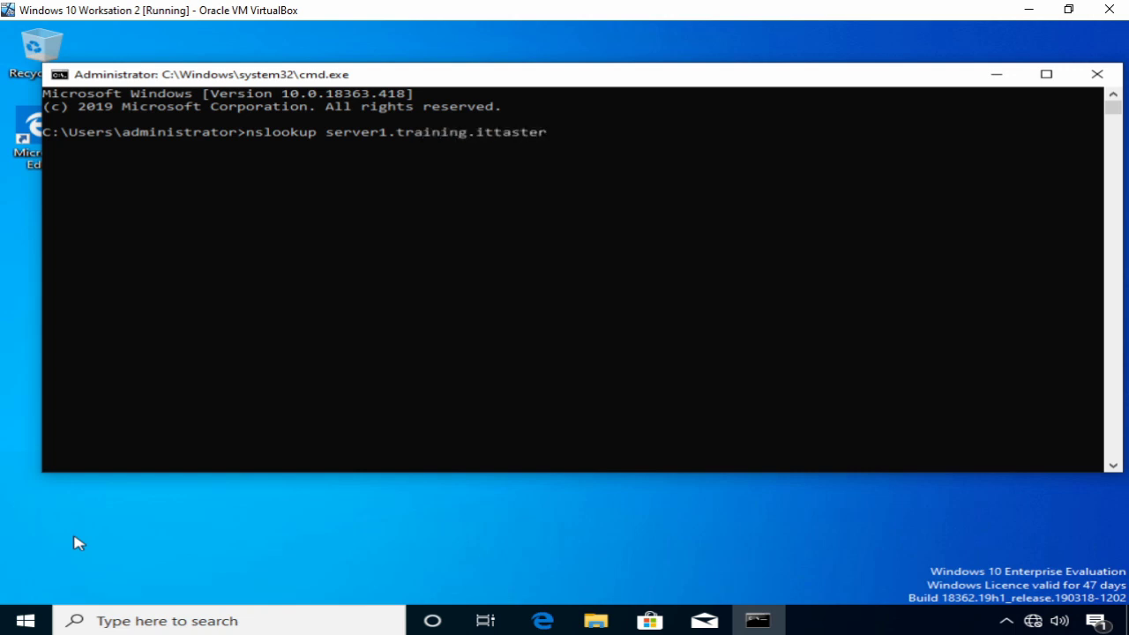
text(.com)
Resolve server1 to 192.168.1.101, then run nslookup 192.168.1.101 and see it time out
key(Return)
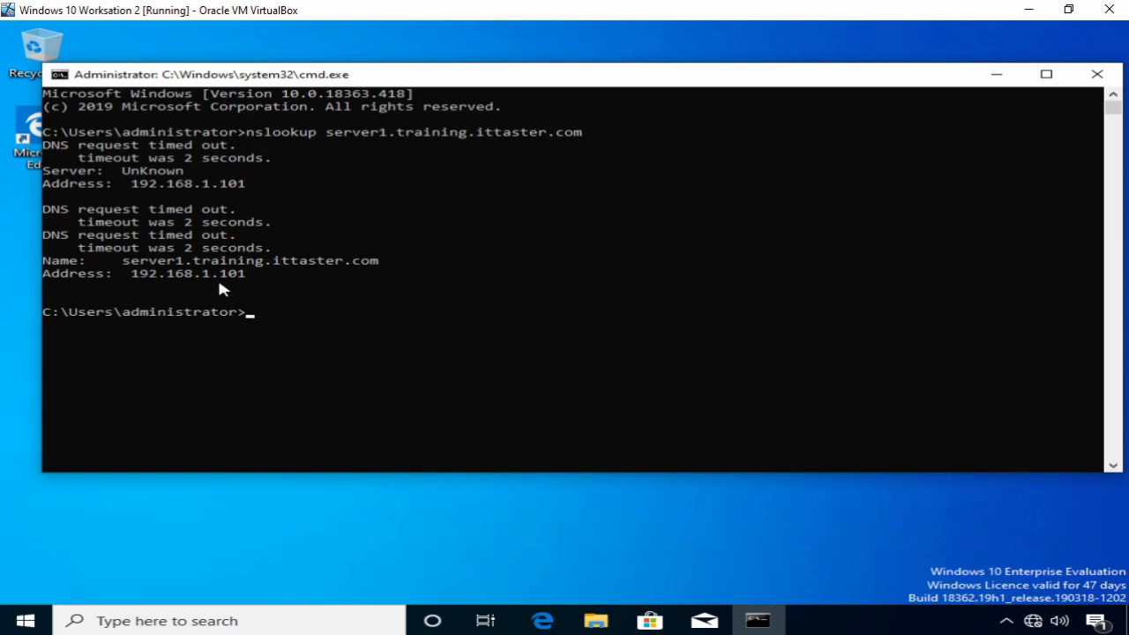
text(nsloo)
text(kup)
text(1)
text(92.16)
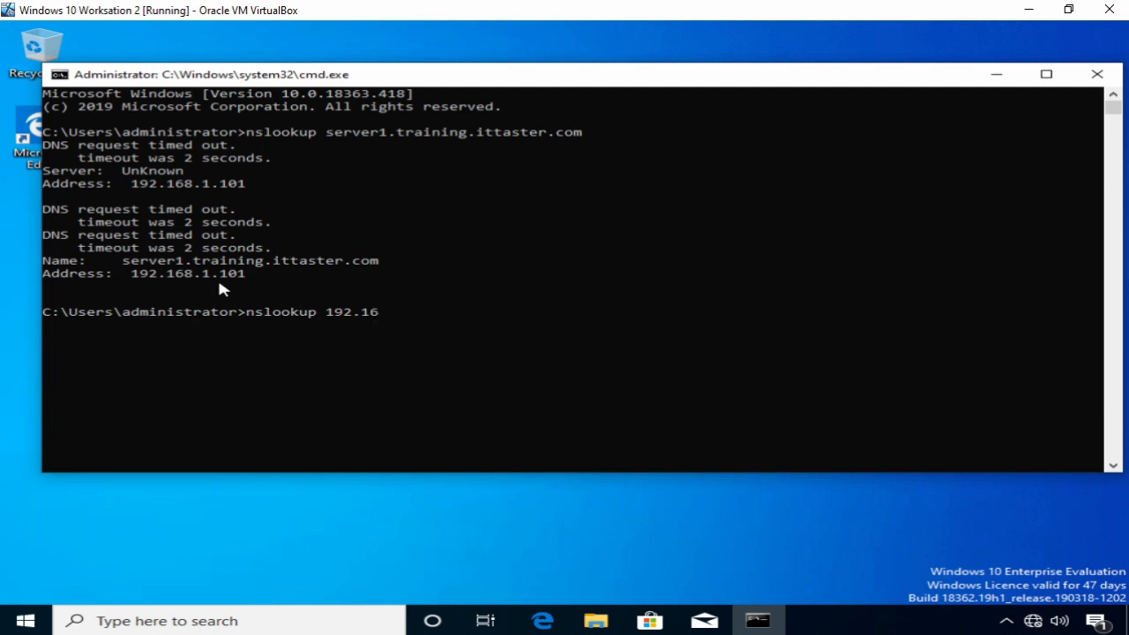
text(8.)
text(1.101)
key(Return)
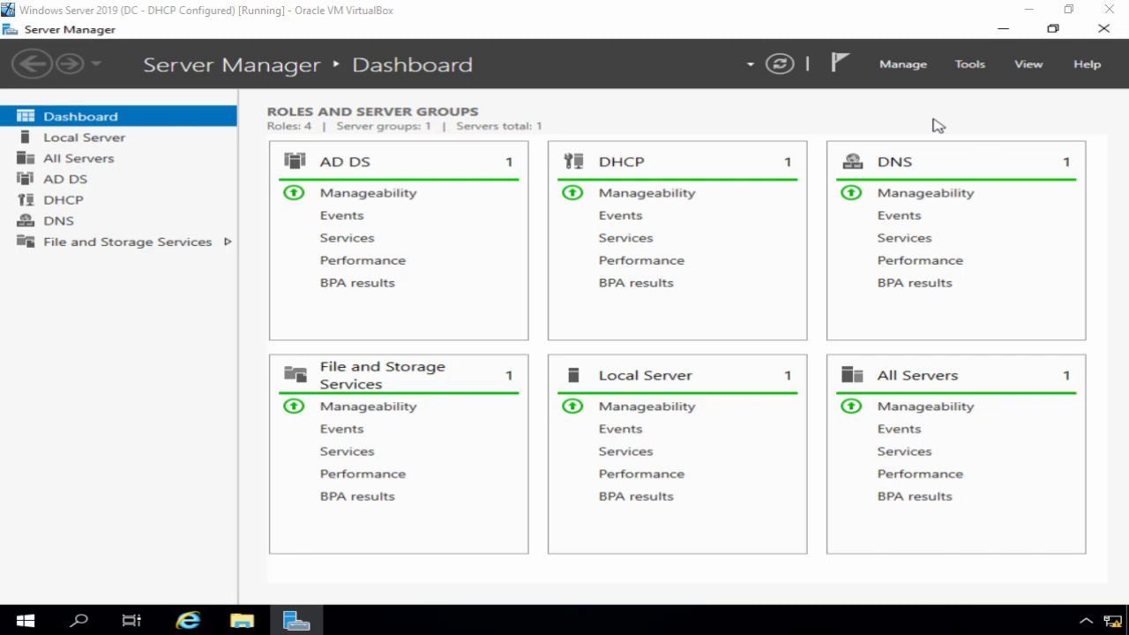
Launch DNS from Server Manager Tools and start a new zone under SERVER1's Reverse Lookup Zones
click(965, 68)
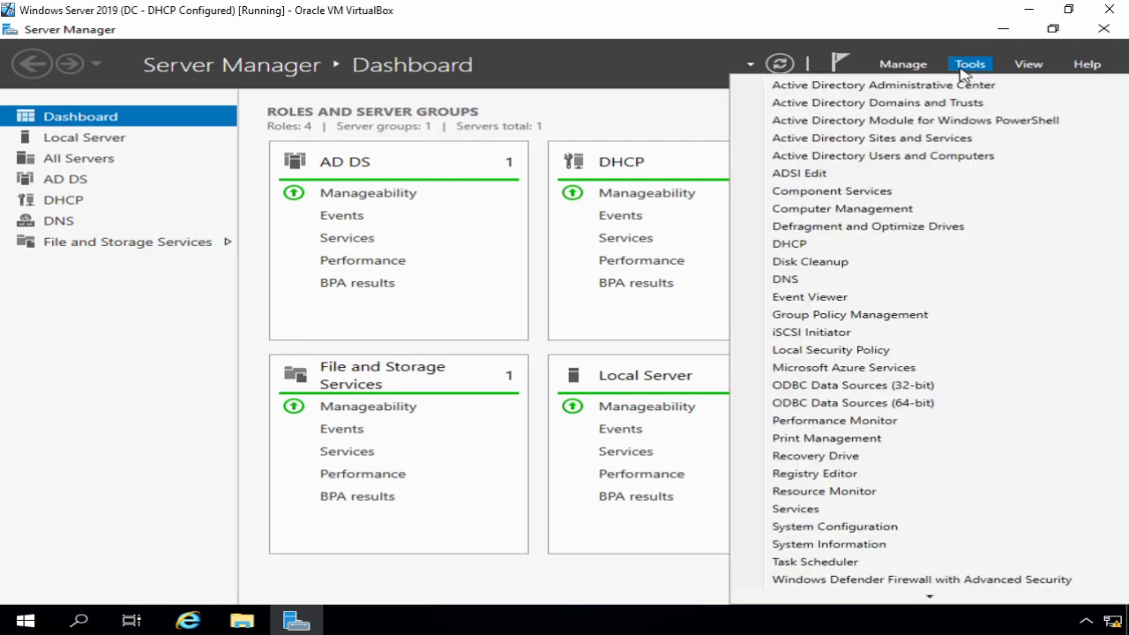
click(793, 281)
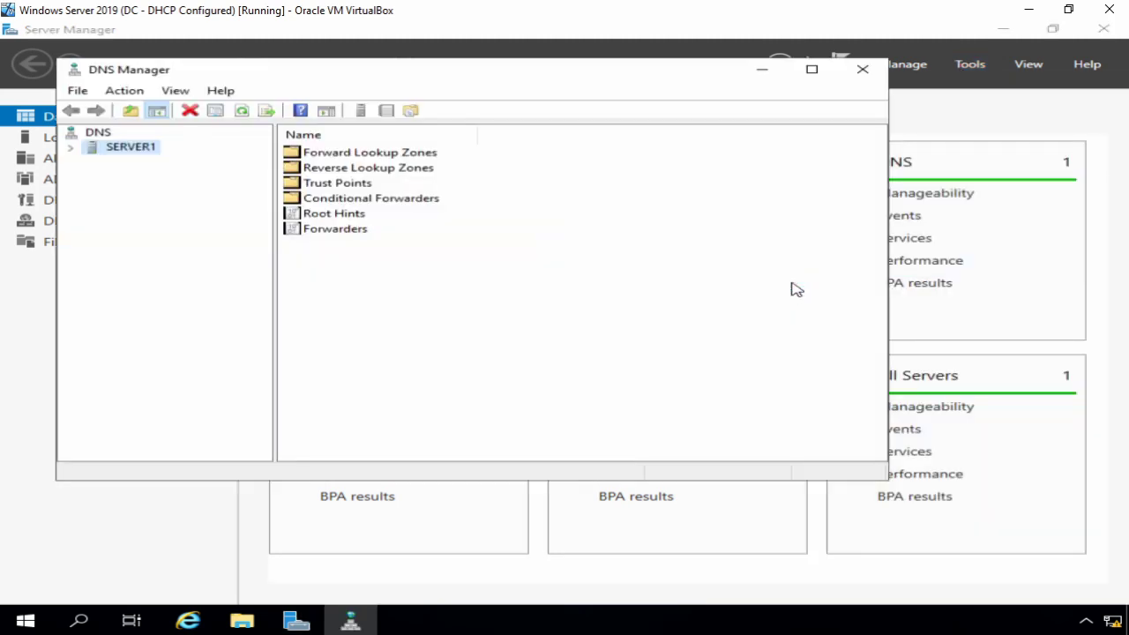
click(71, 149)
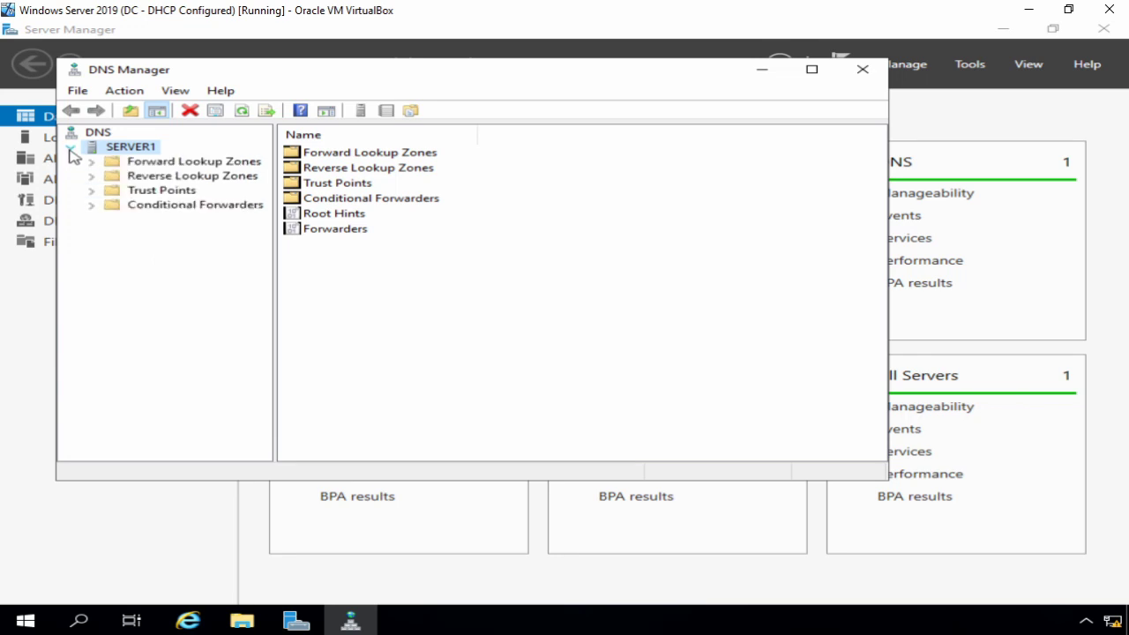
click(111, 177)
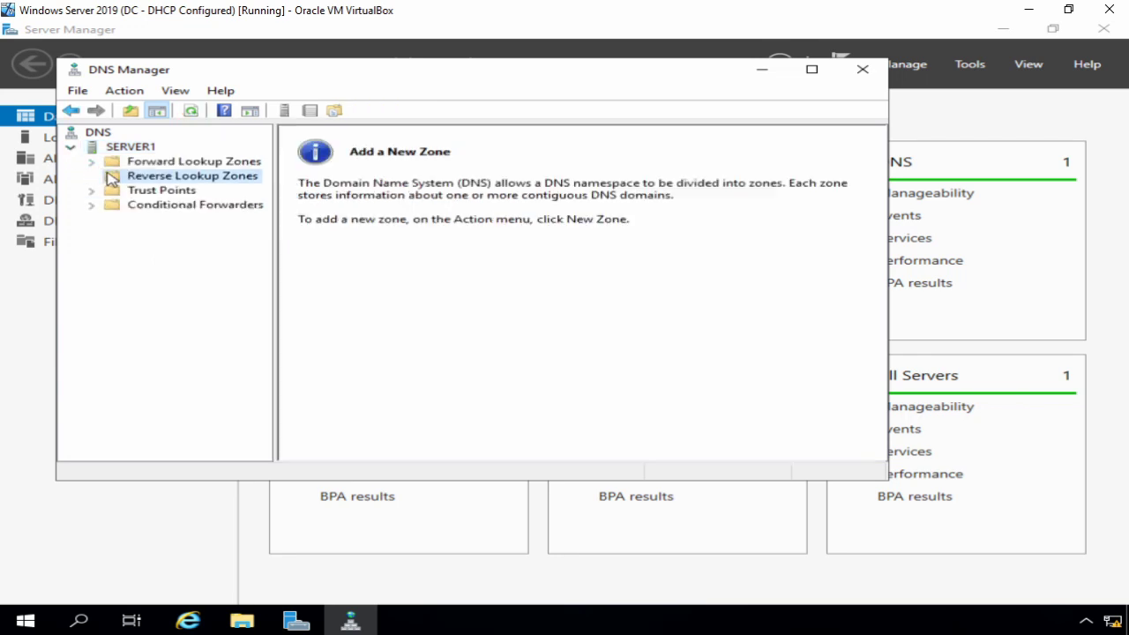
right_click(112, 177)
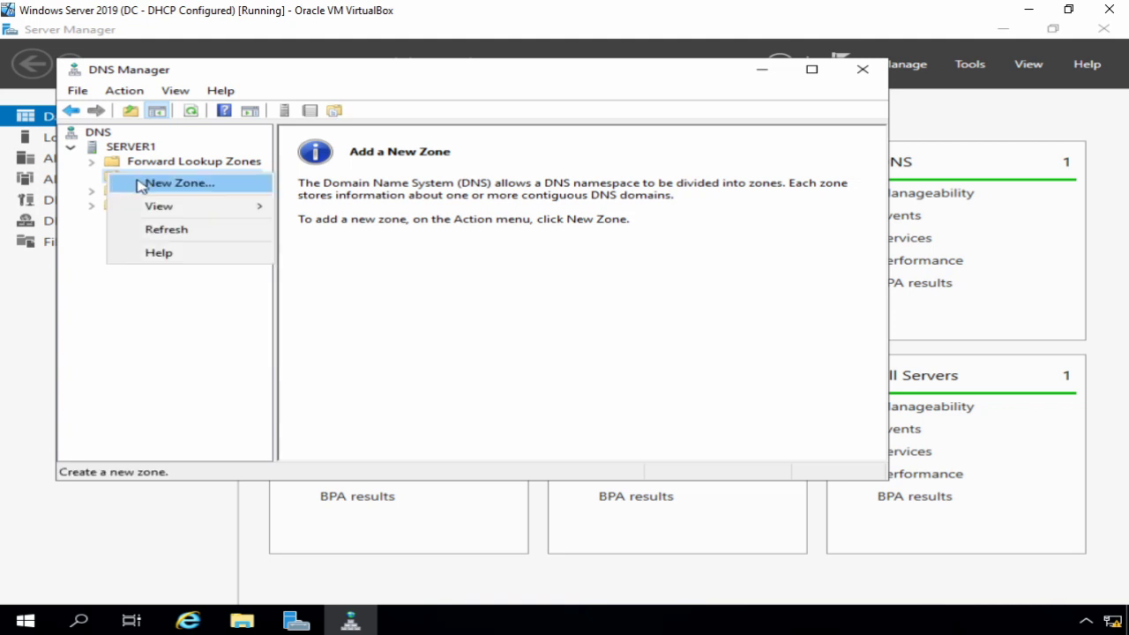
click(139, 184)
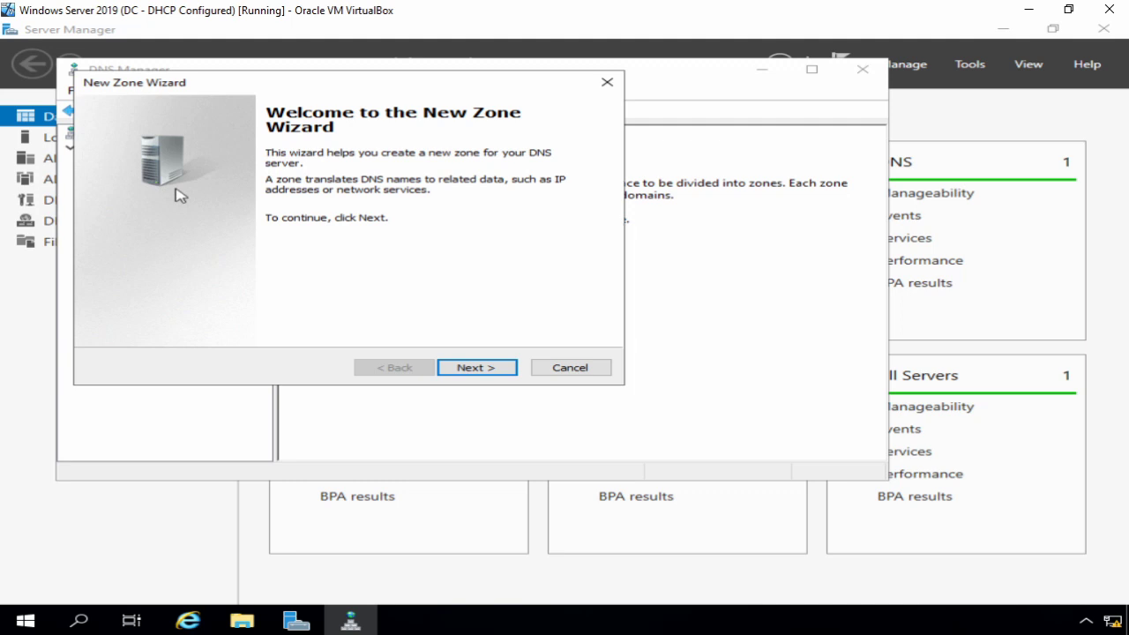
Keep an AD-stored primary zone with domain-wide replication and choose IPv4 reverse lookup
click(465, 369)
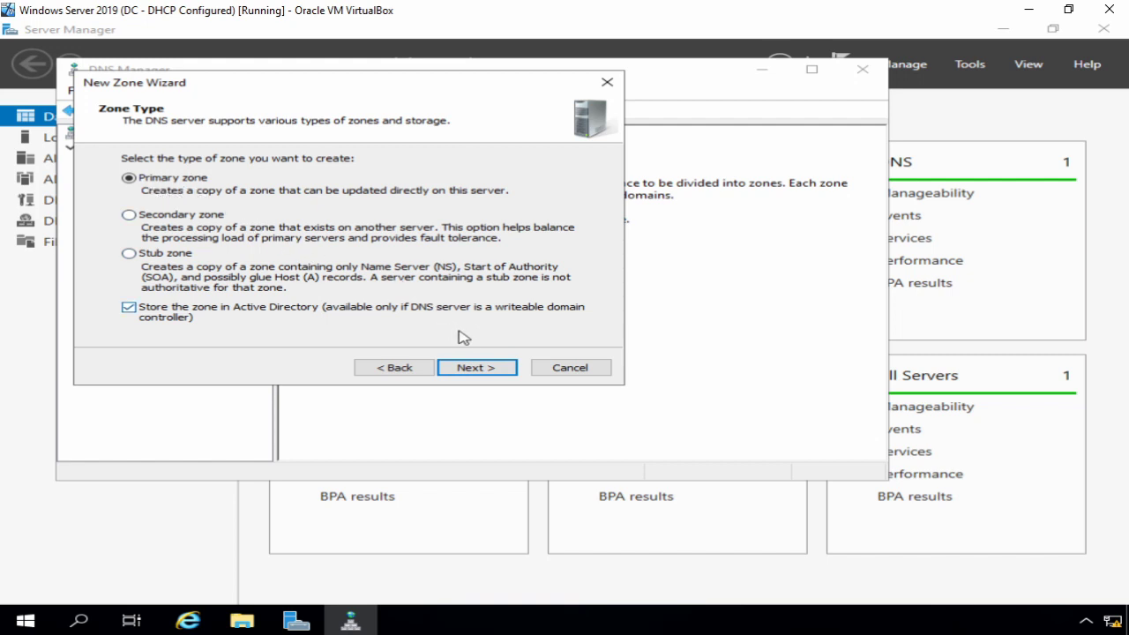
click(477, 370)
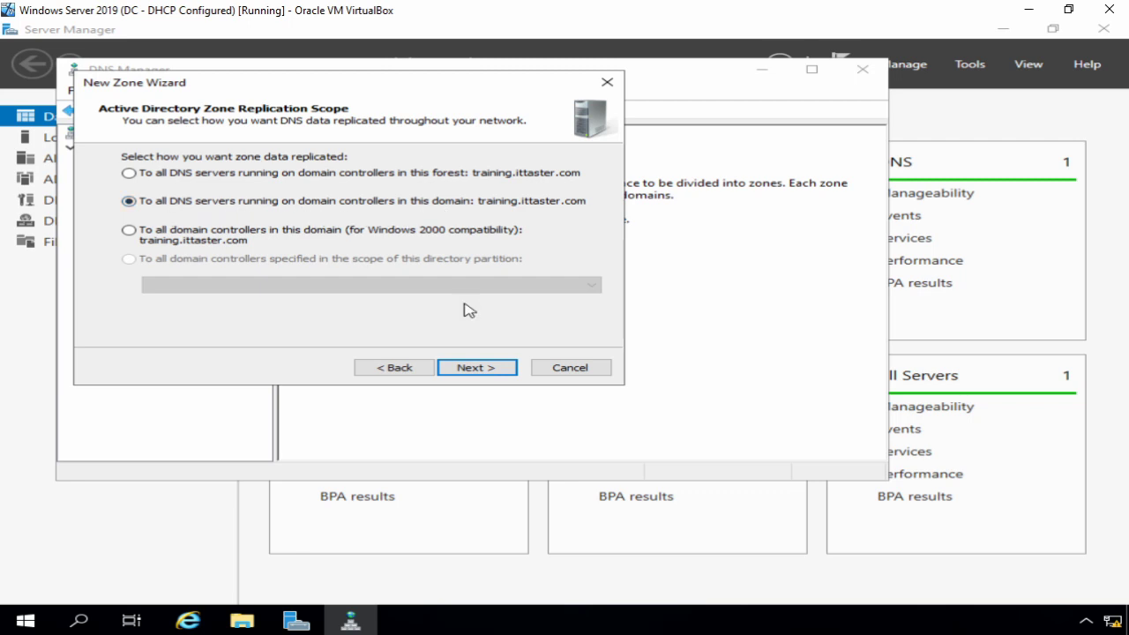
click(477, 369)
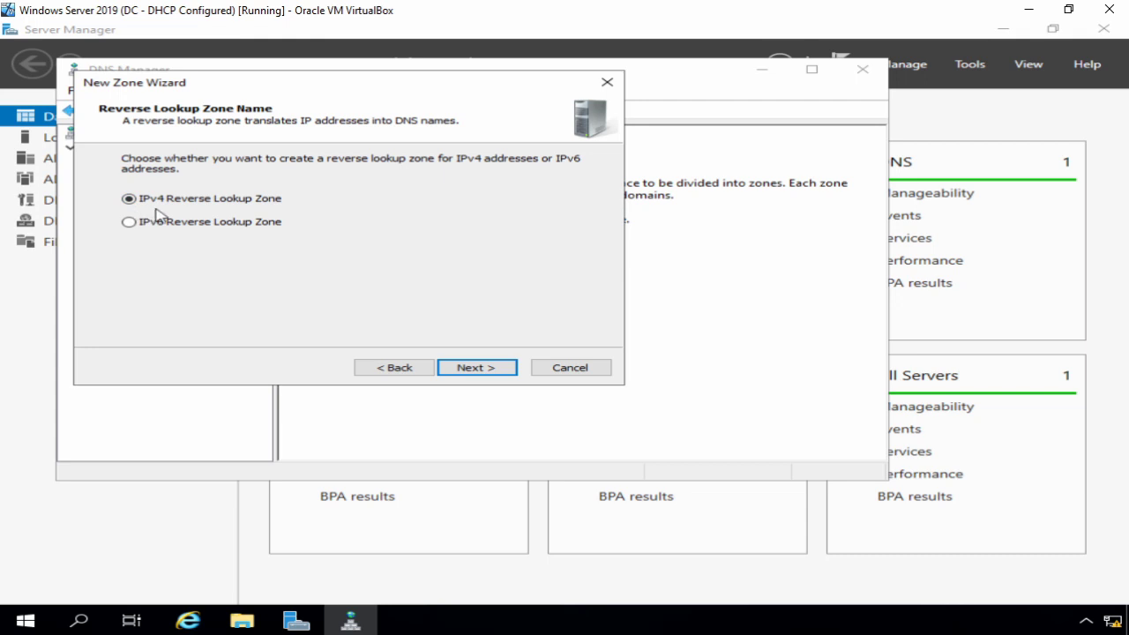
click(474, 370)
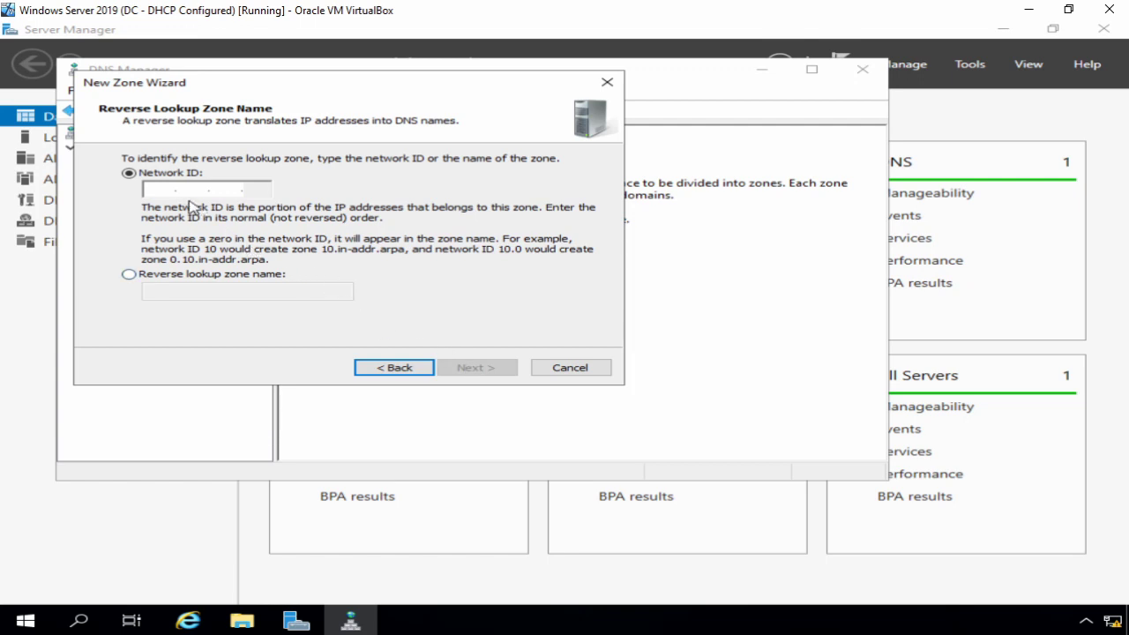
Enter network ID 192.168.1, keep secure-only dynamic updates, and finish the zone
click(157, 189)
text(192.)
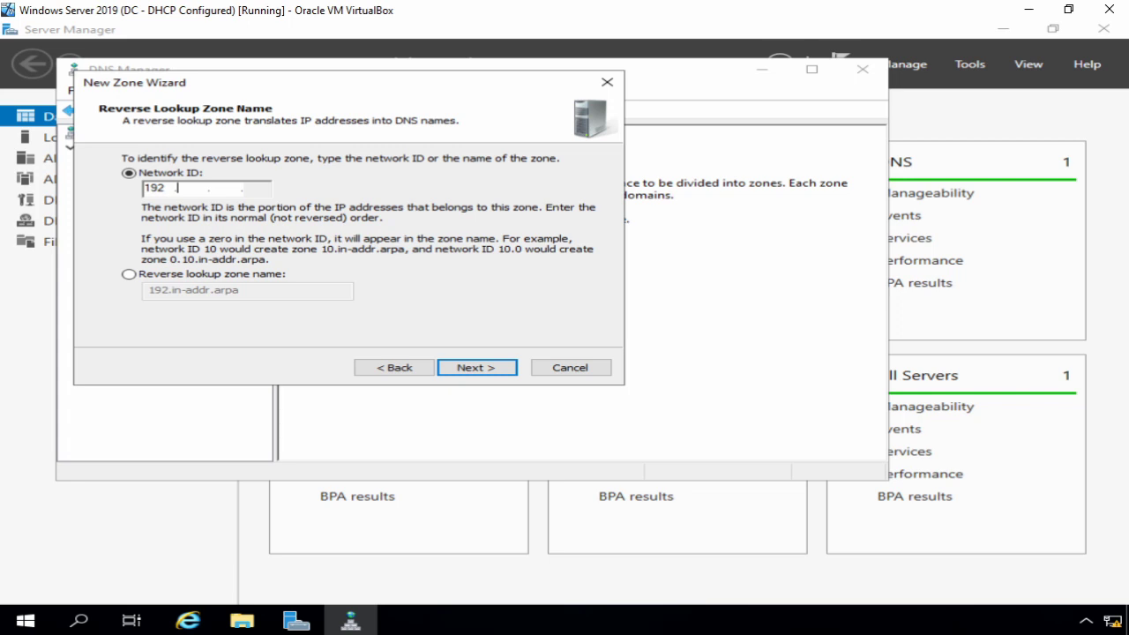
text(168.)
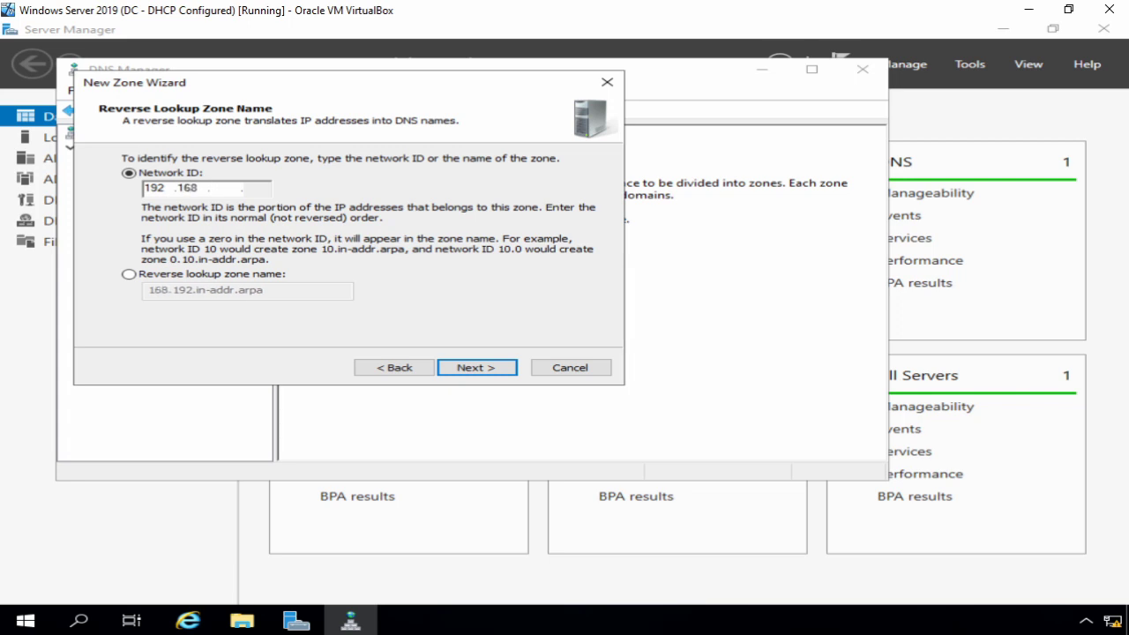
text(1)
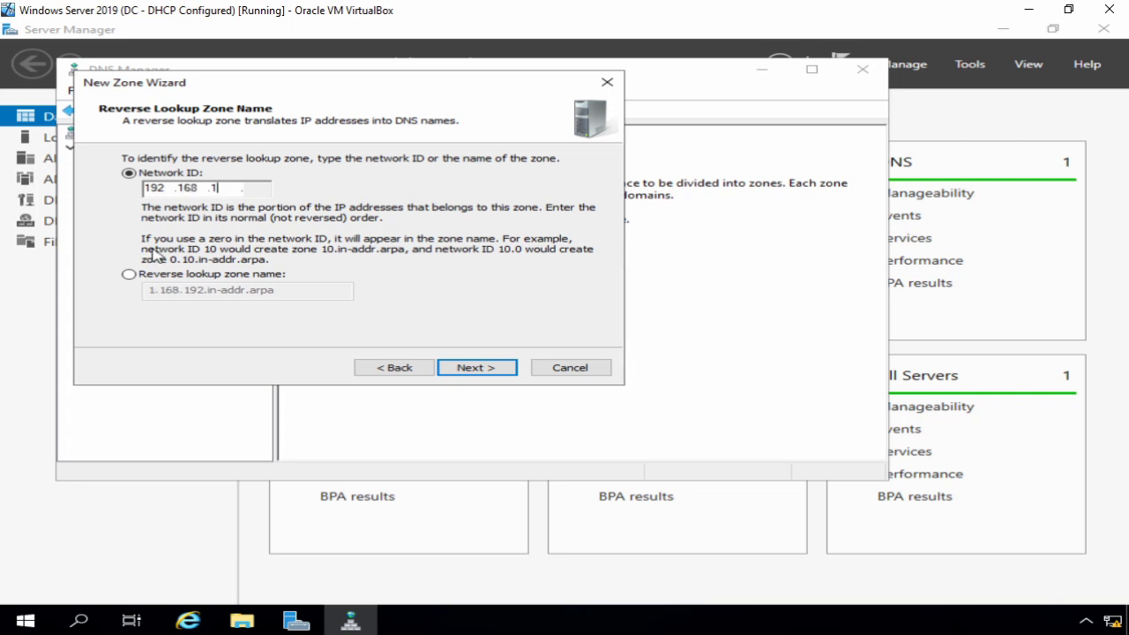
click(481, 368)
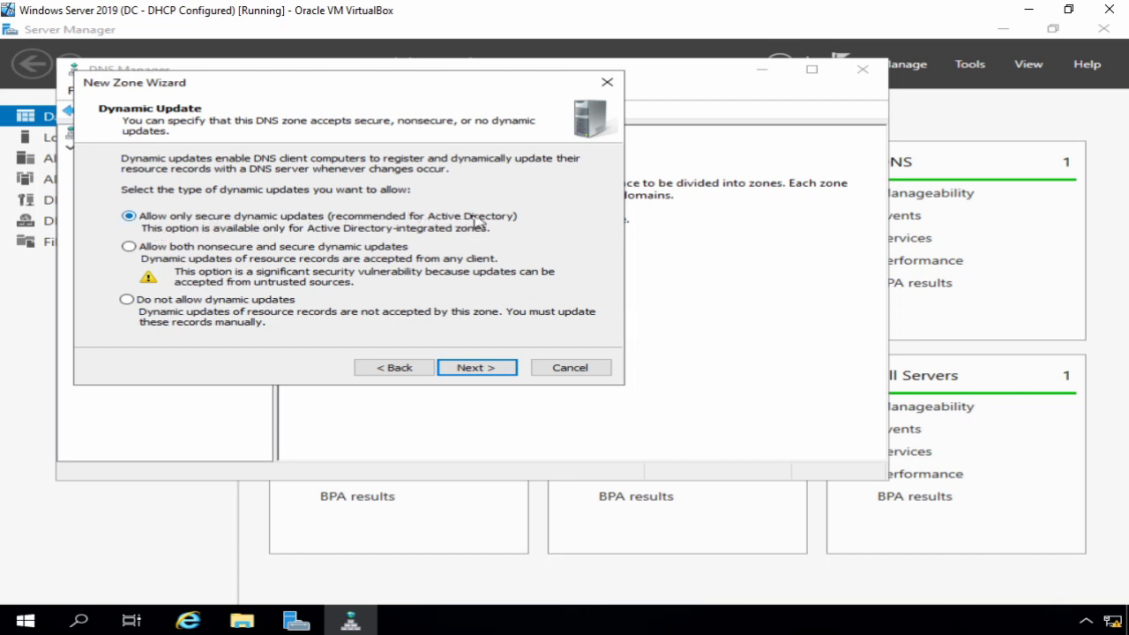
click(483, 370)
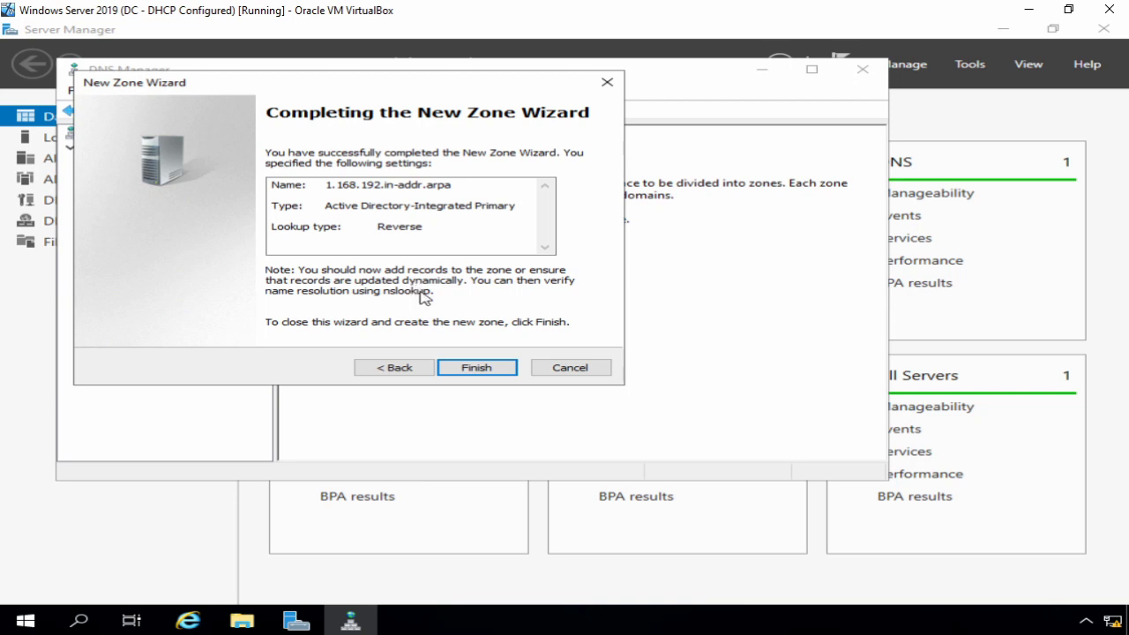
click(478, 369)
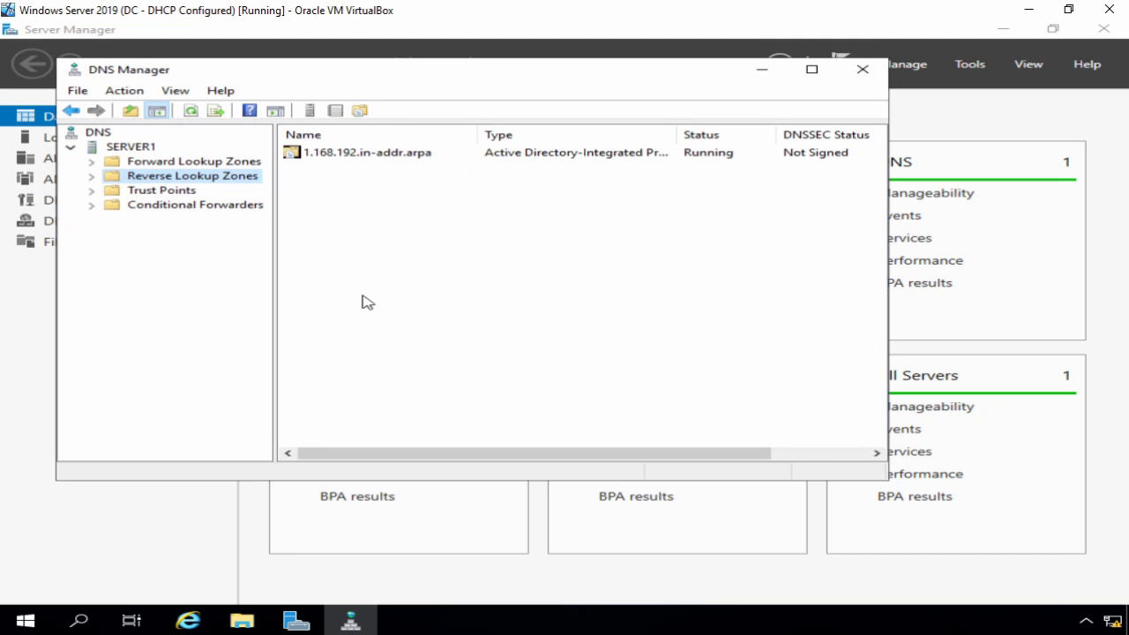
Expand Reverse Lookup Zones and select 1.168.192.in-addr.arpa to view its SOA and NS records
click(92, 176)
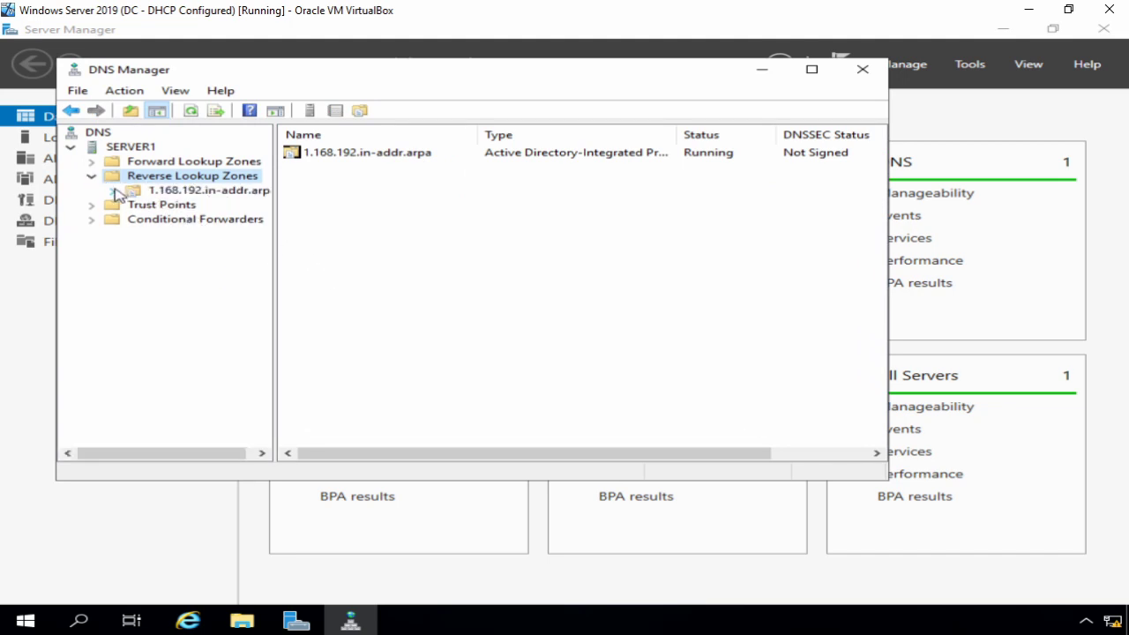
click(118, 192)
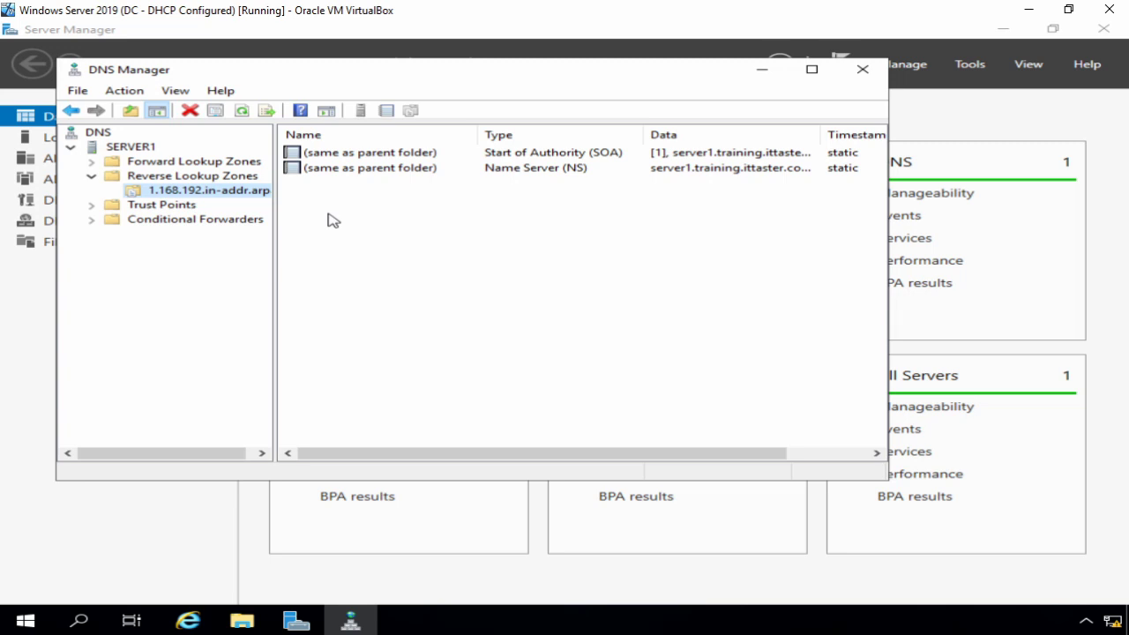
Run ipconfig /registerdns in an administrator Command Prompt on the server
right_click(24, 623)
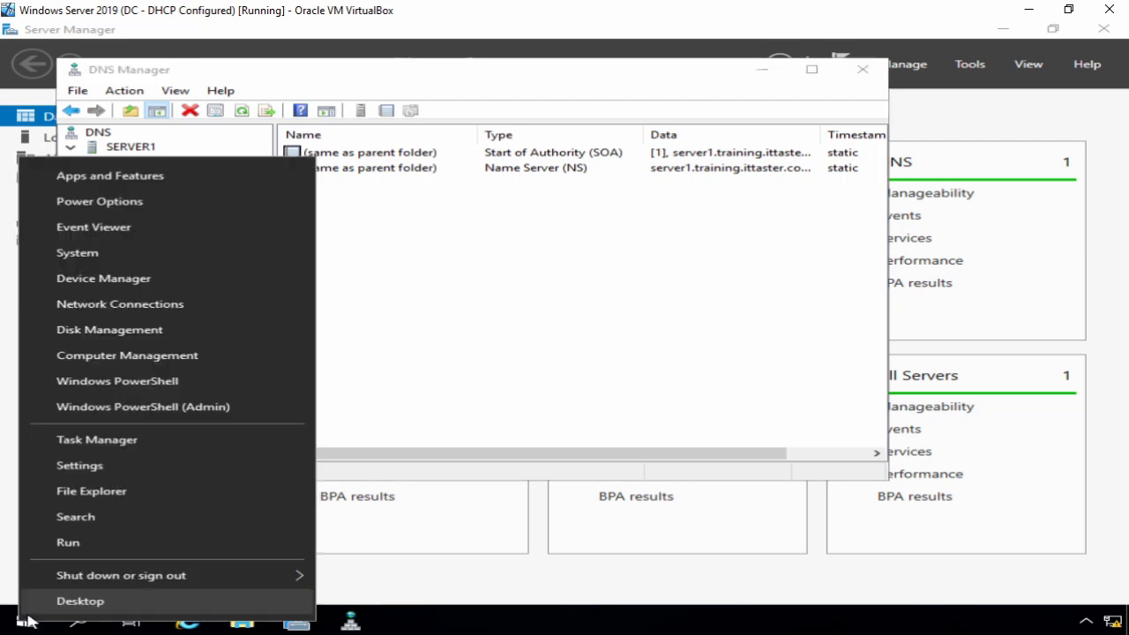
click(67, 542)
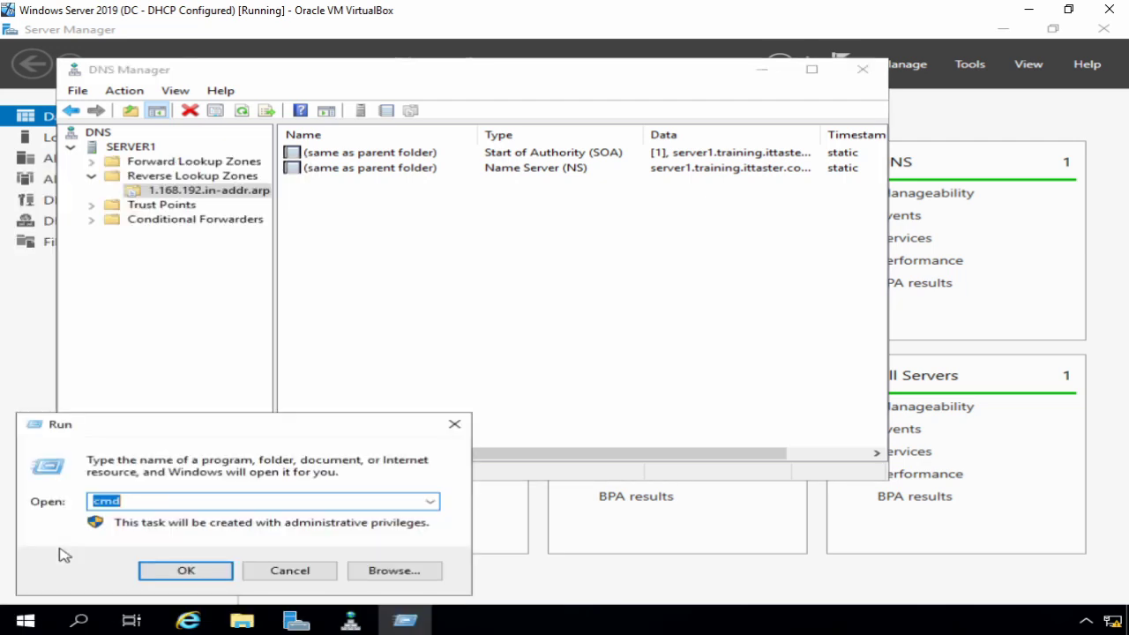
key(Return)
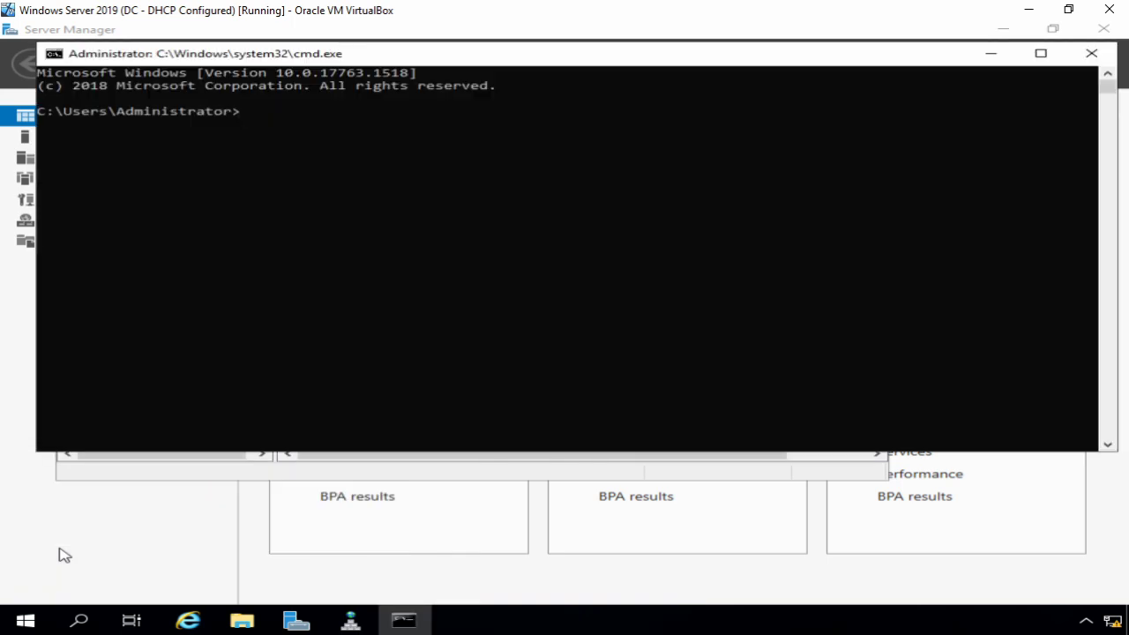
text(ipc)
text(on)
text(fig /)
text(res)
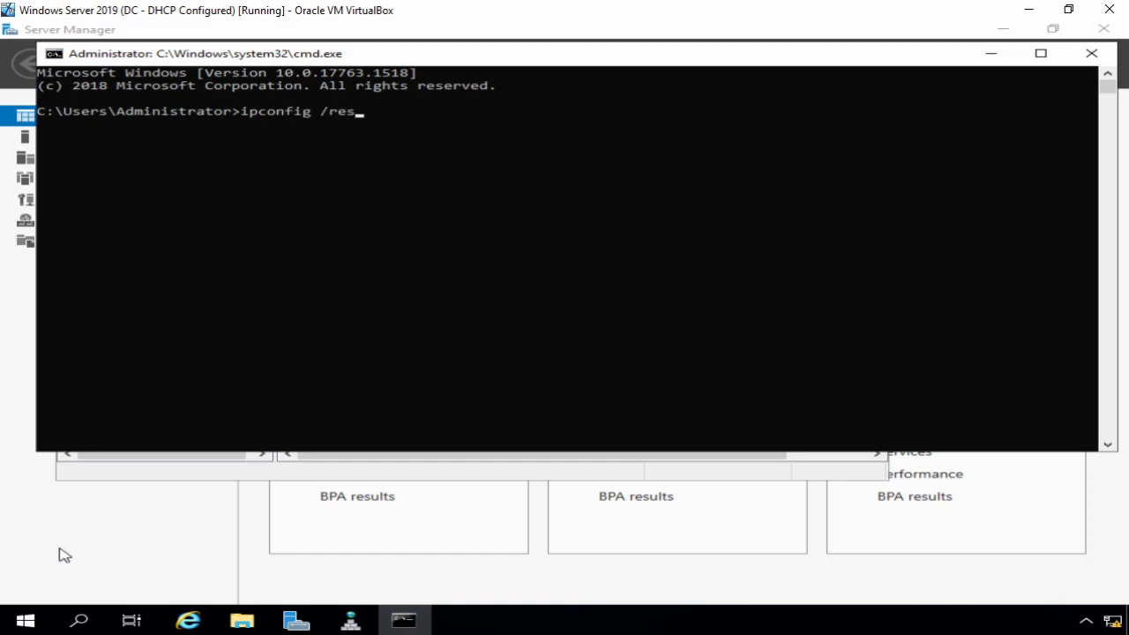
key(BackSpace)
text(gister)
text(dns)
key(Return)
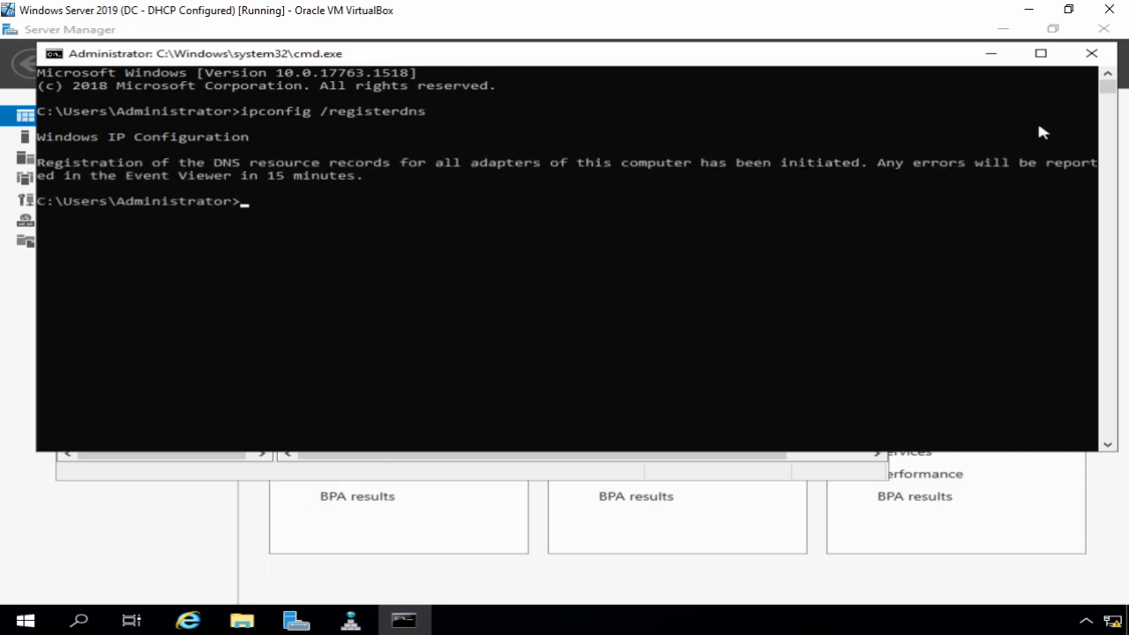
Close the command window and refresh the reverse zone to show the 192.168.1.101 pointer record
click(1091, 53)
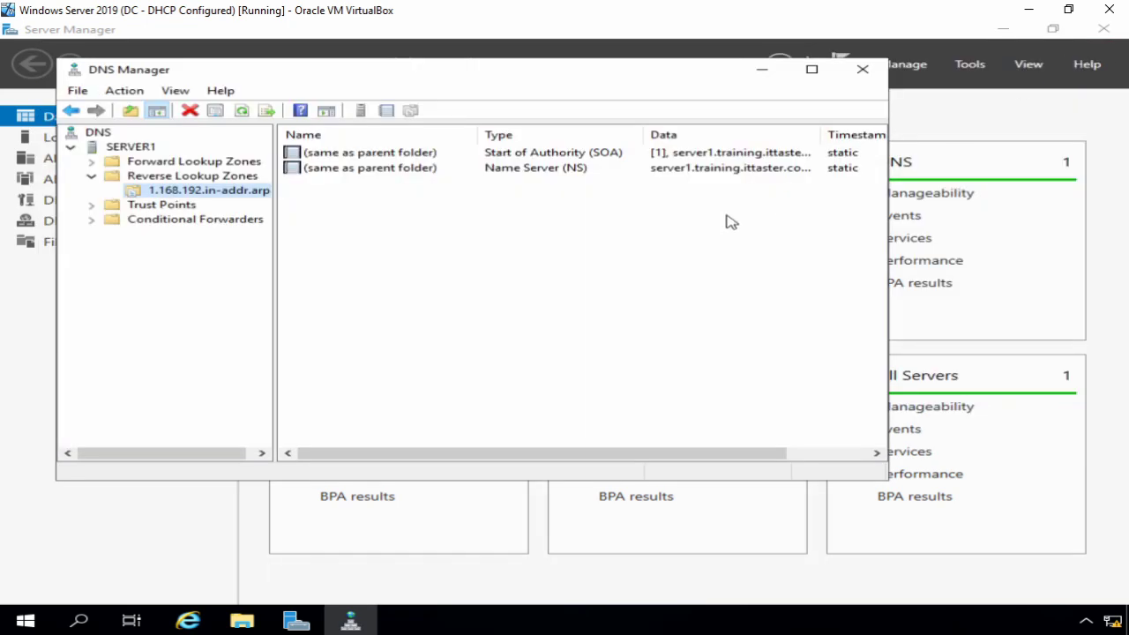
right_click(351, 212)
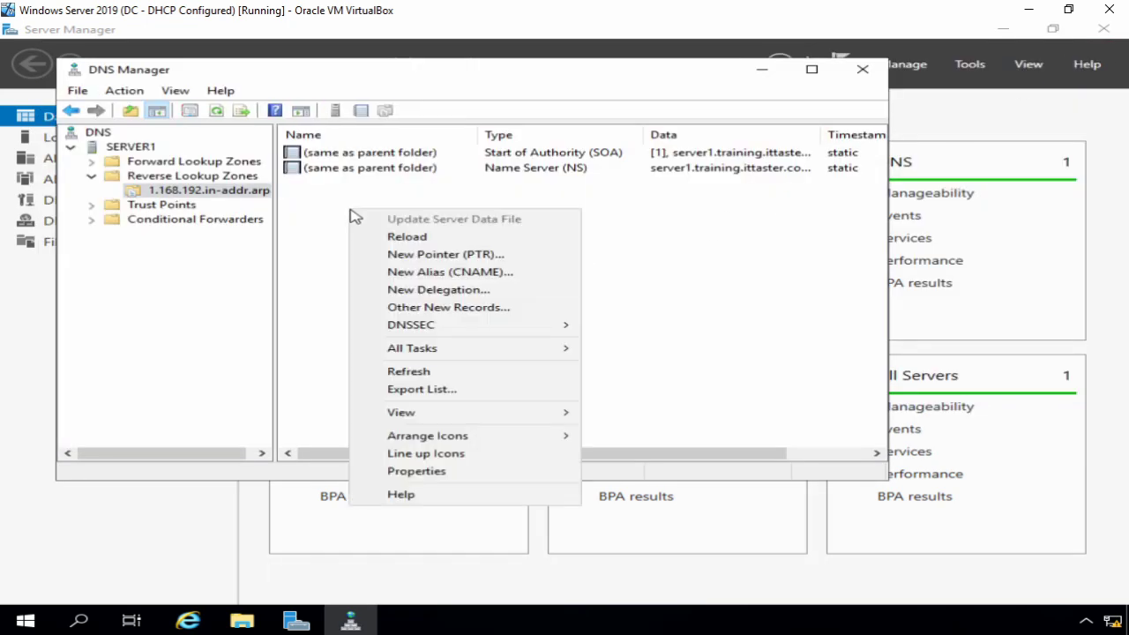
click(406, 371)
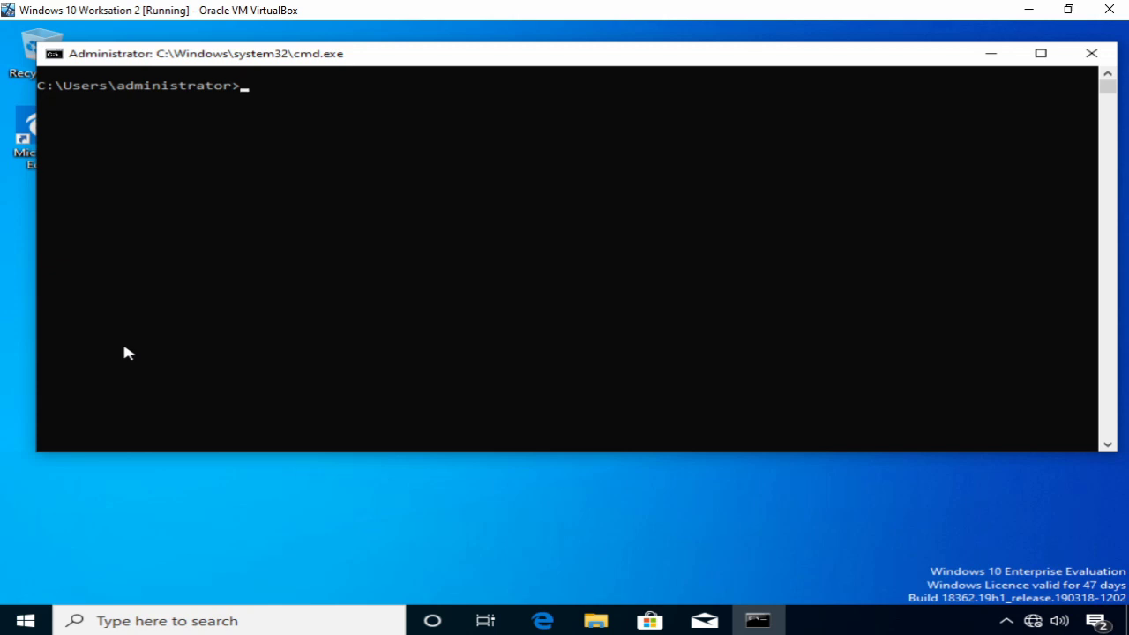
Run nslookup 192.168.1.101 on the client, resolving to SERVER1.training.ittaster.com, then recall the command
text(nsl)
text(ookup )
text(192)
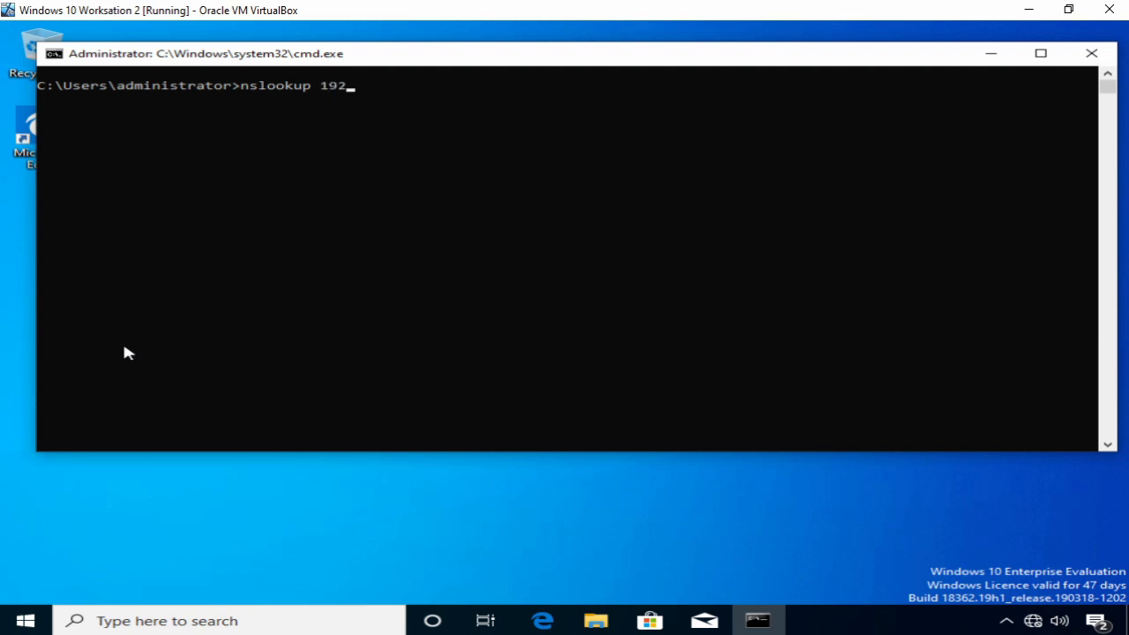
text(.168.1.)
text(101)
key(Return)
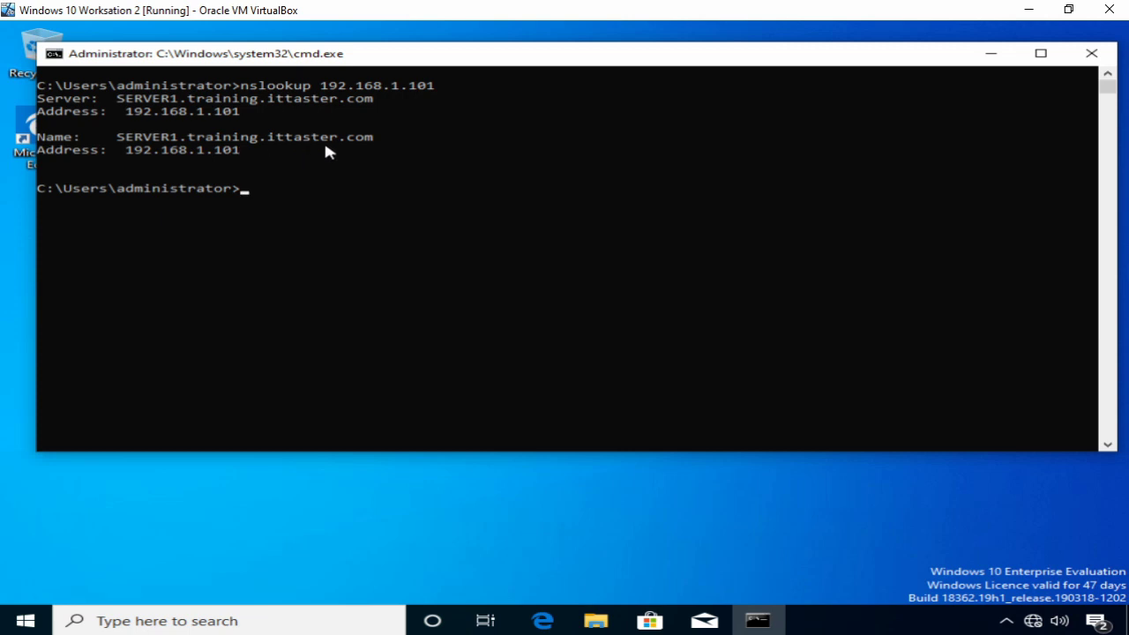
key(Up)
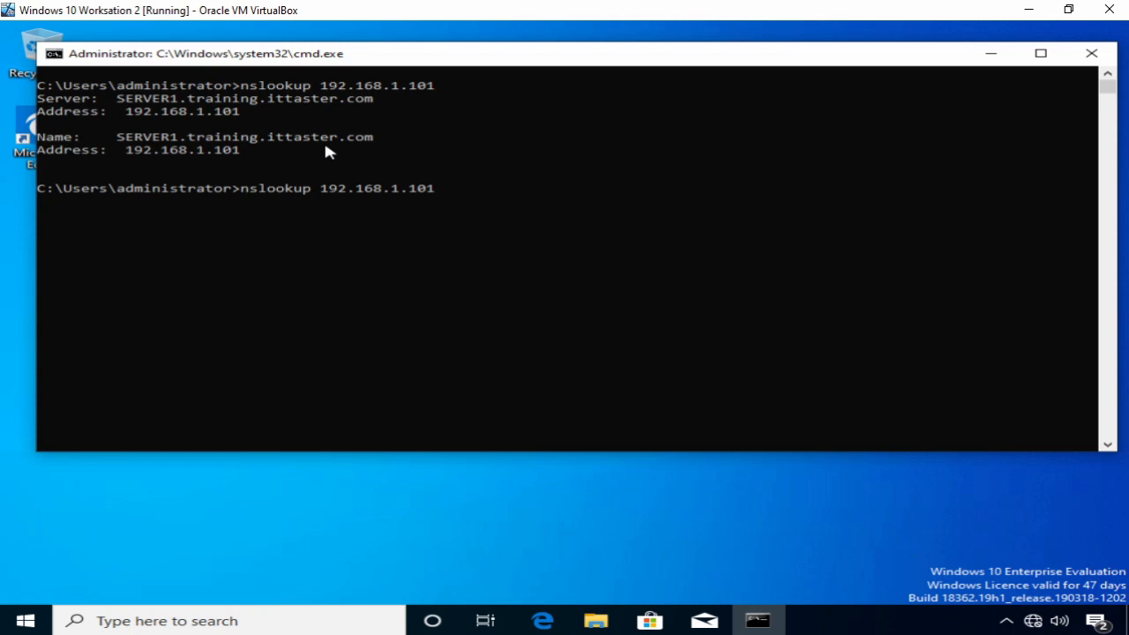
Change the last octet to 210 and run nslookup 192.168.1.210, resolving to Station2.training.ittaster.com
key(BackSpace)
key(BackSpace)
key(BackSpace)
text(210)
key(Return)
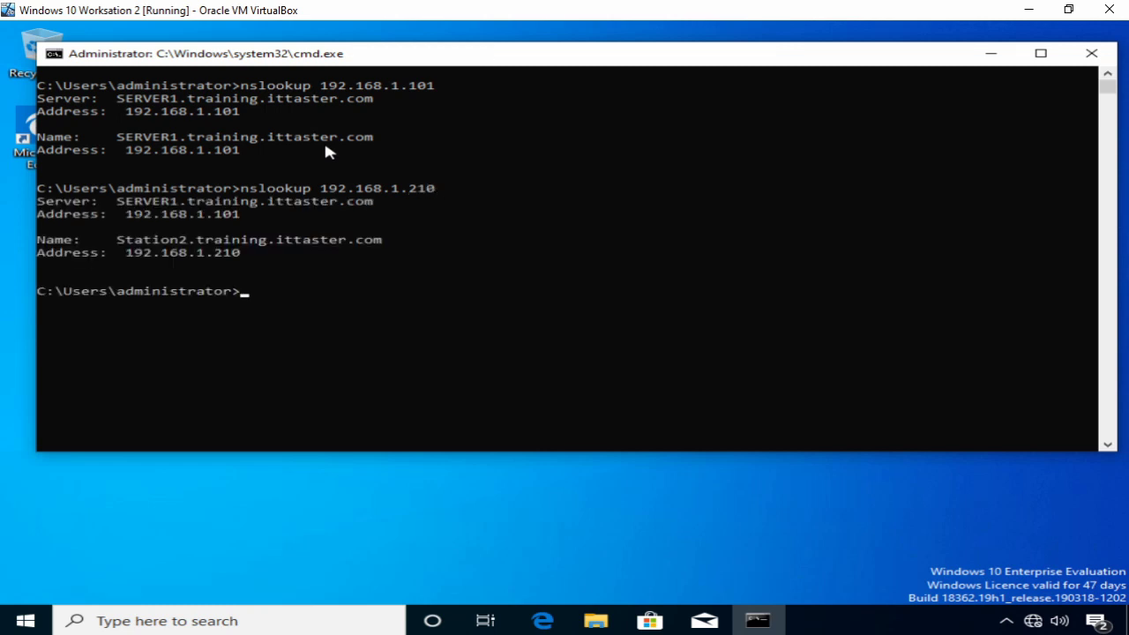